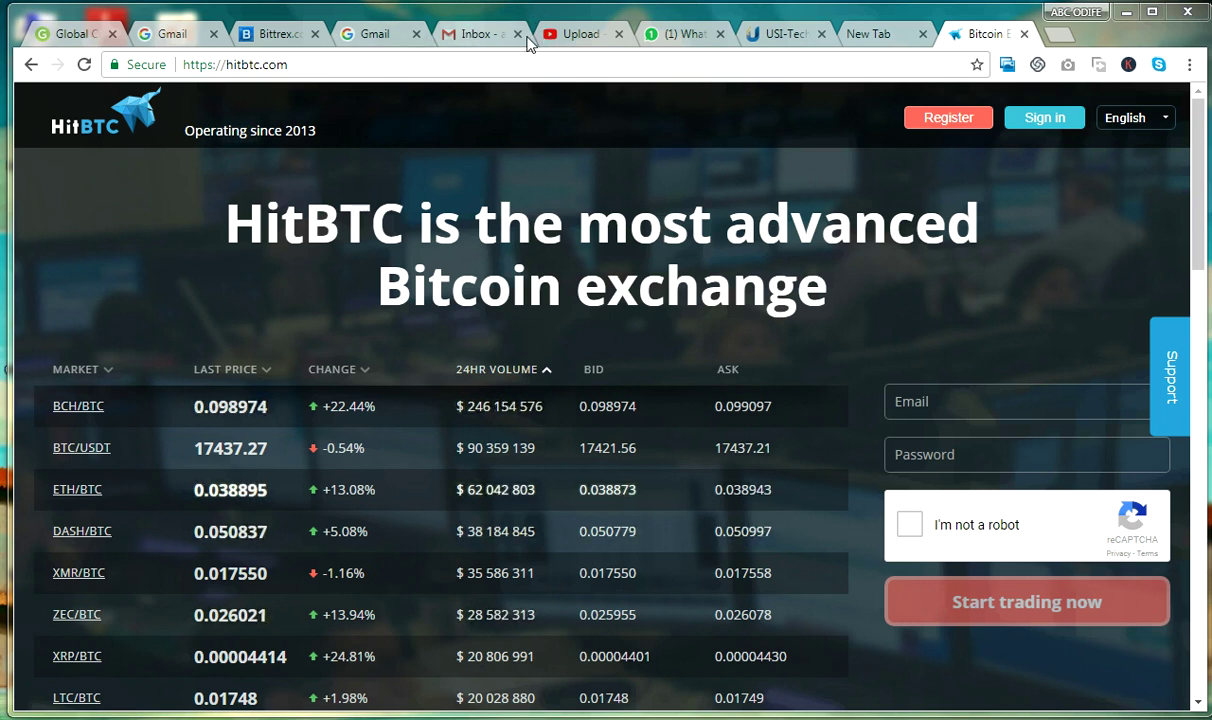
Step: Read the 'Welcome to HitBTC' email in the Gmail inbox, then return to the HitBTC tab
{"action": "left_click", "coordinate": [494, 40]}
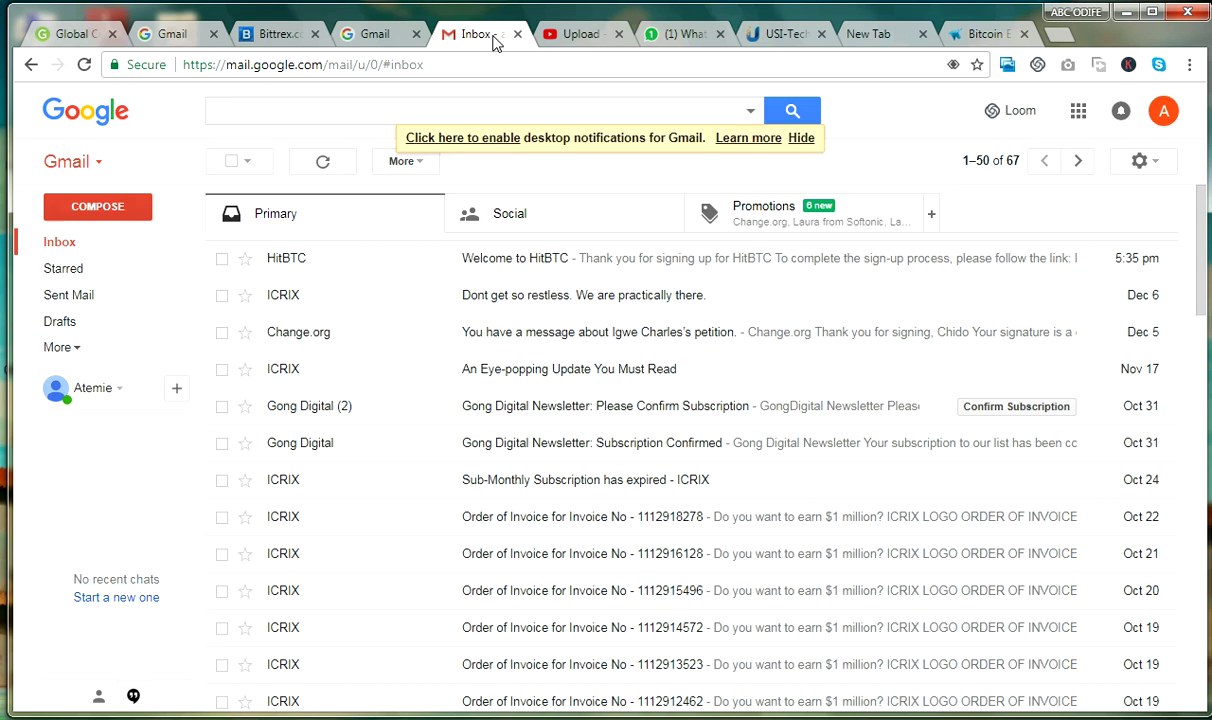
{"action": "left_click", "coordinate": [652, 260]}
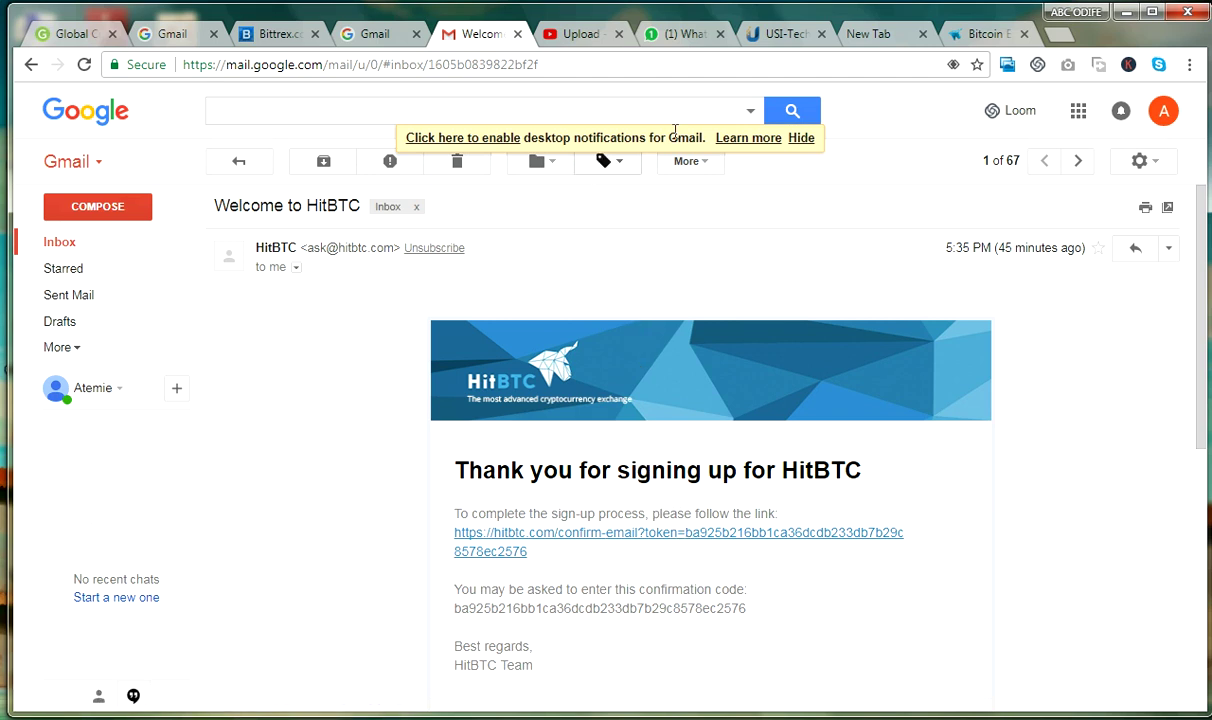
{"action": "left_click", "coordinate": [980, 33]}
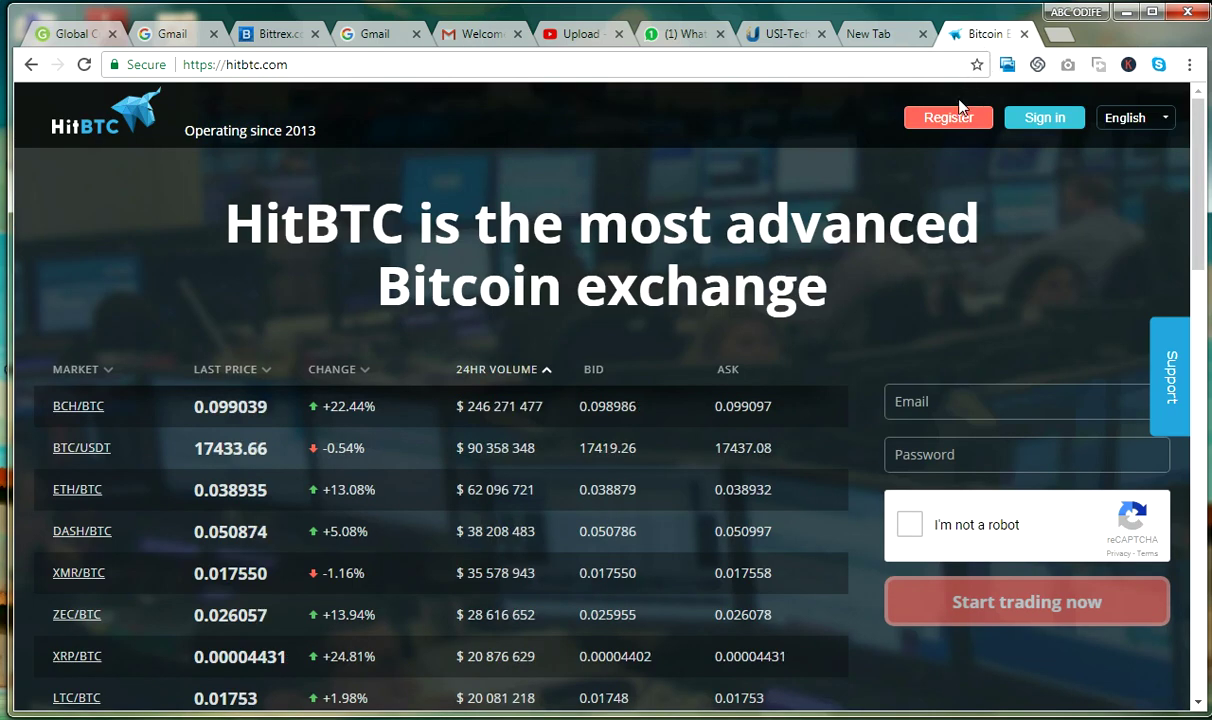
Step: Sign in to the HitBTC account and land on the ARDR/BTC exchange page
{"action": "left_click", "coordinate": [1031, 117]}
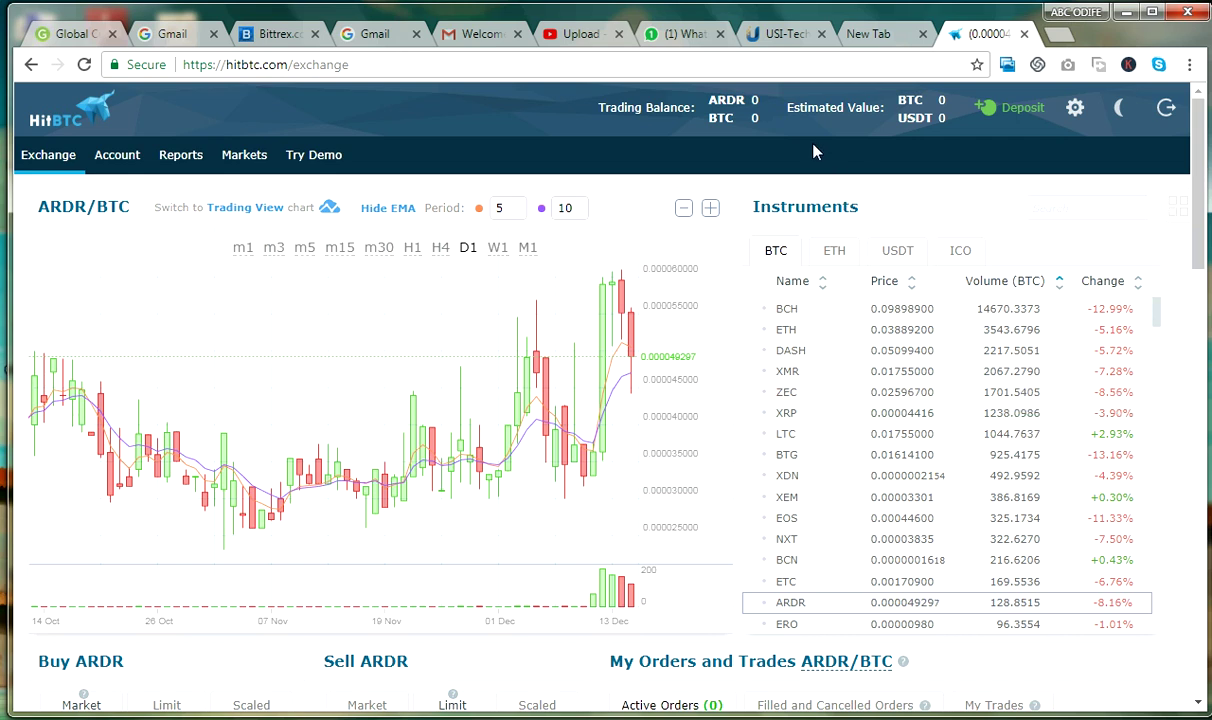
{"action": "left_click", "coordinate": [1012, 116]}
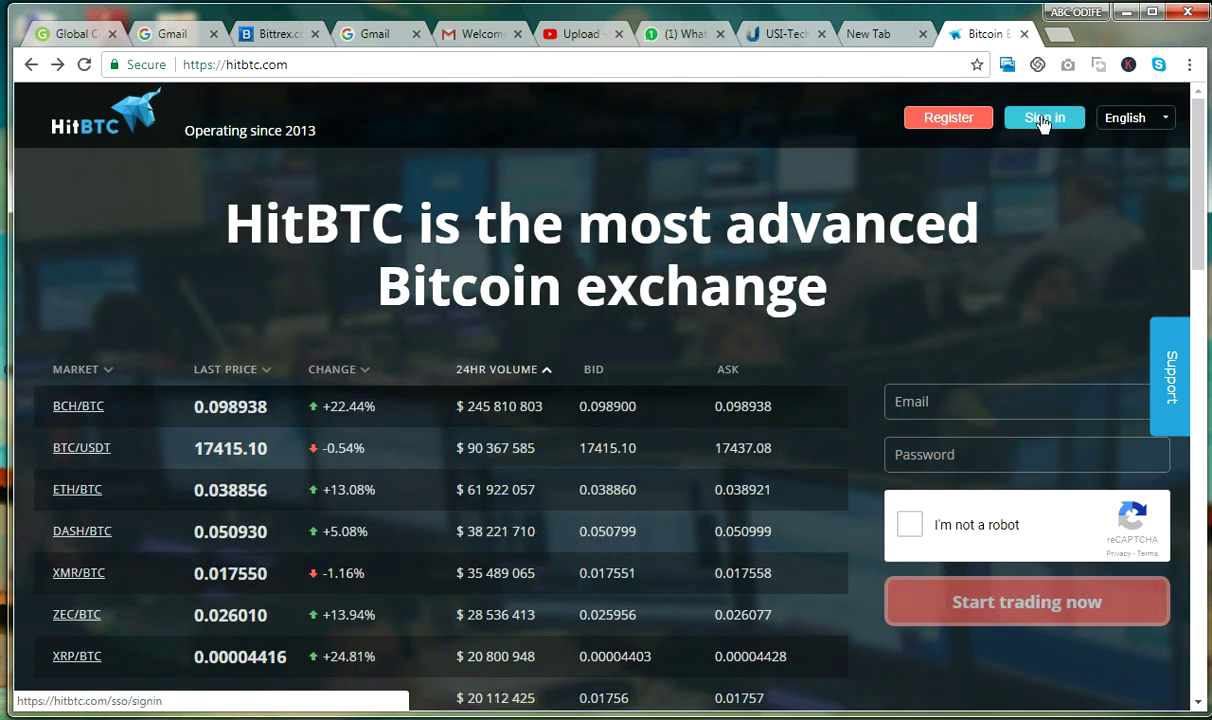
{"action": "left_click", "coordinate": [1040, 118]}
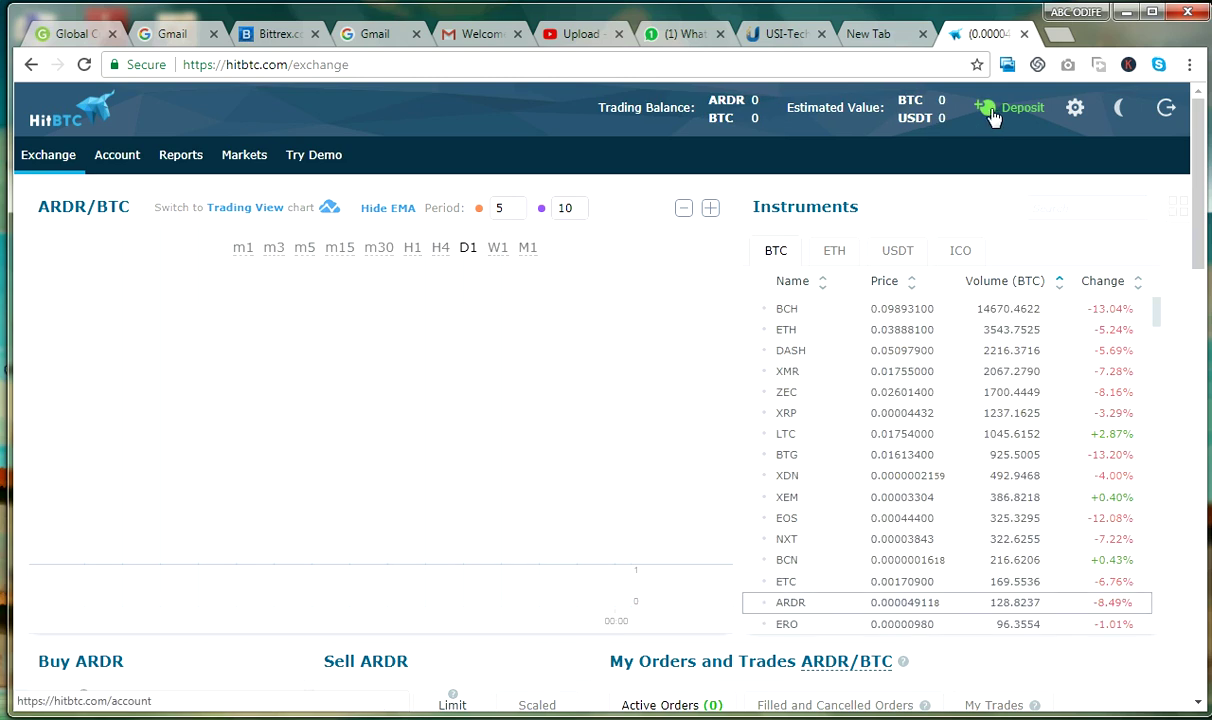
Step: Open the Account page from Deposit, dismiss the two-factor reminder, and scroll through the coin balances
{"action": "left_click", "coordinate": [994, 117]}
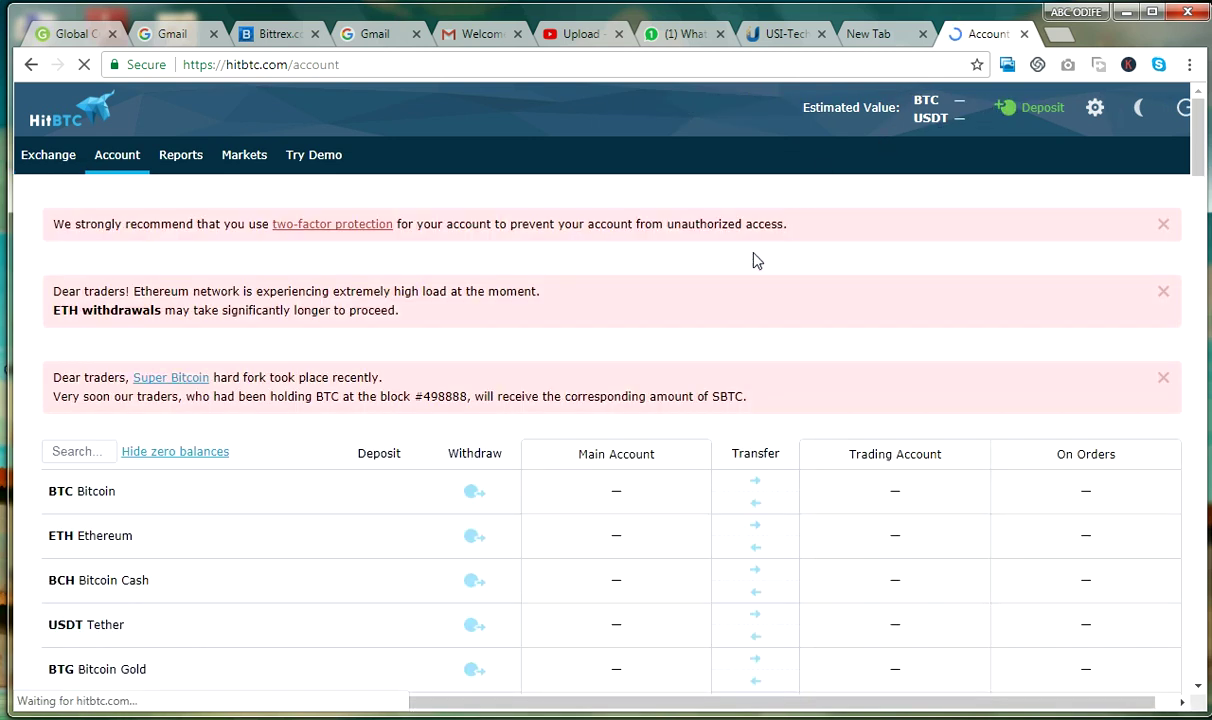
{"action": "left_click", "coordinate": [1163, 226]}
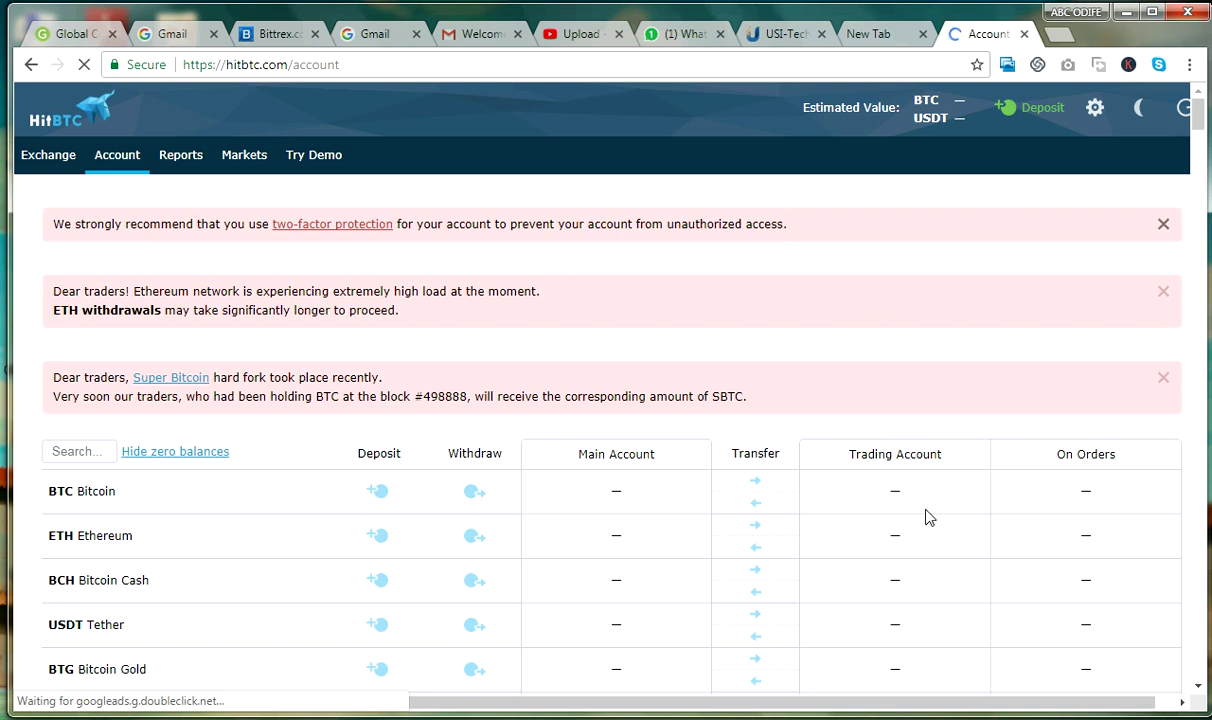
{"action": "scroll", "coordinate": [189, 527], "scroll_direction": "down", "scroll_amount": 2}
{"action": "scroll", "coordinate": [398, 152], "scroll_direction": "down", "scroll_amount": 3}
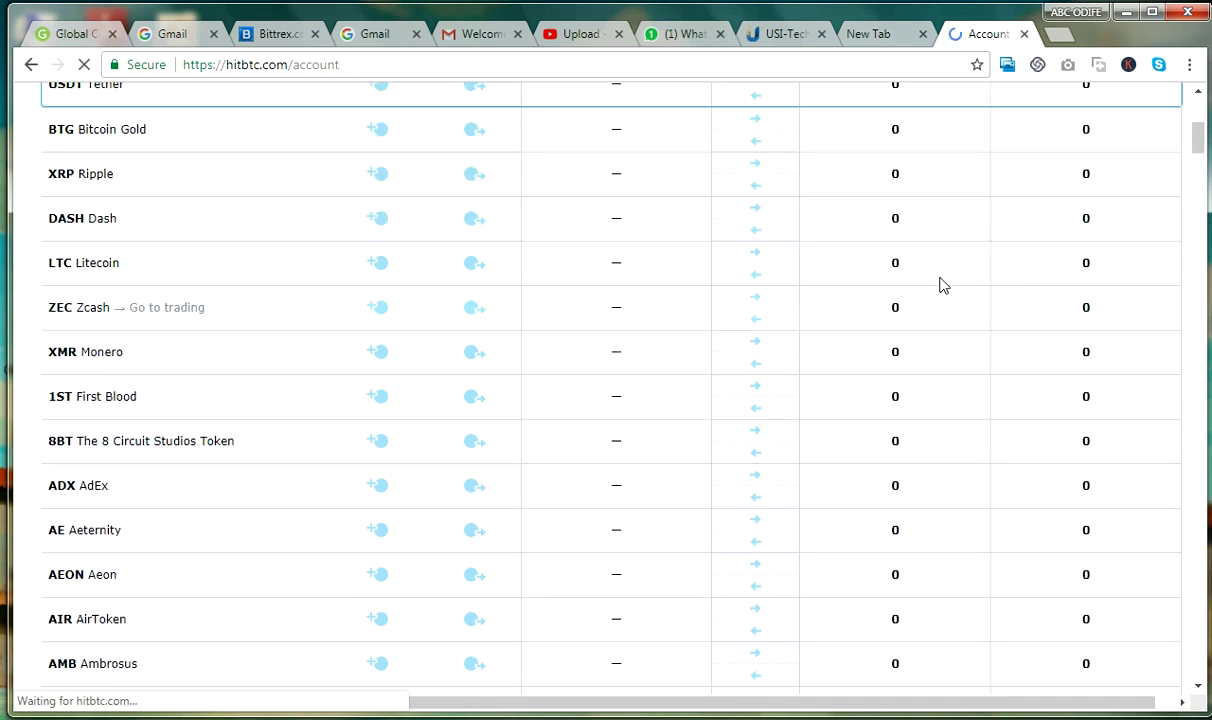
{"action": "scroll", "coordinate": [1098, 141], "scroll_direction": "up", "scroll_amount": 4}
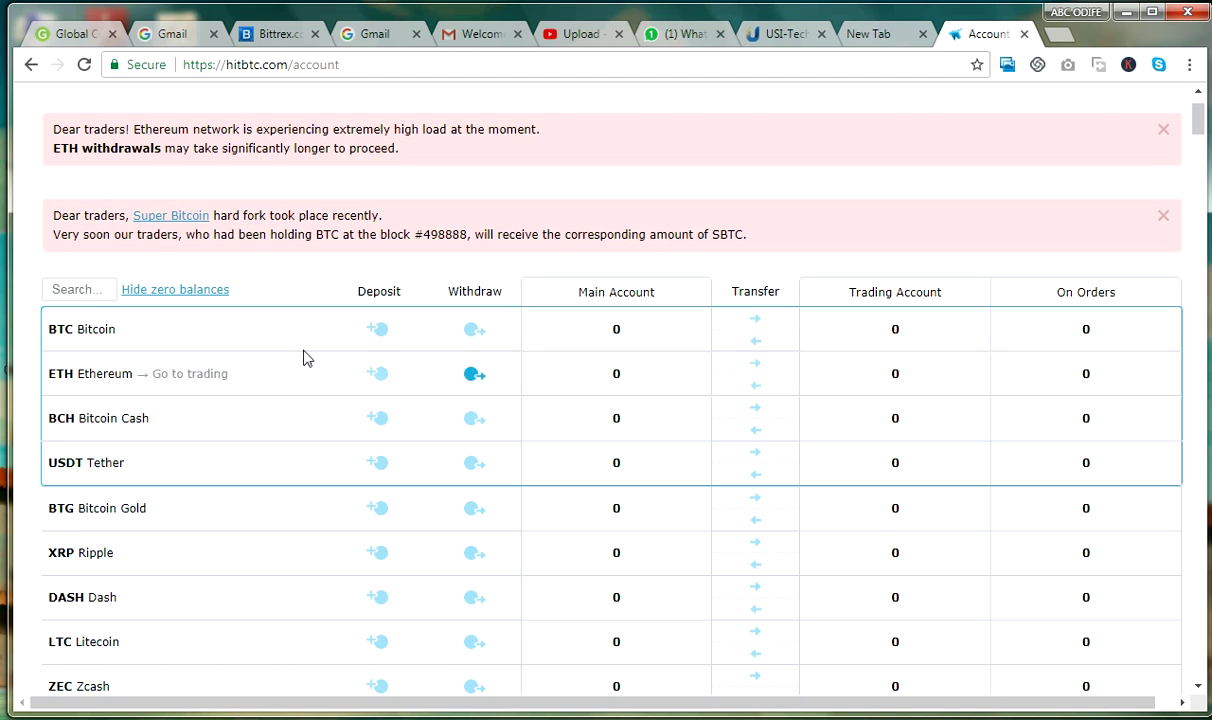
Step: Open the BTC deposit panel and copy the generated Bitcoin wallet address
{"action": "left_click", "coordinate": [388, 334]}
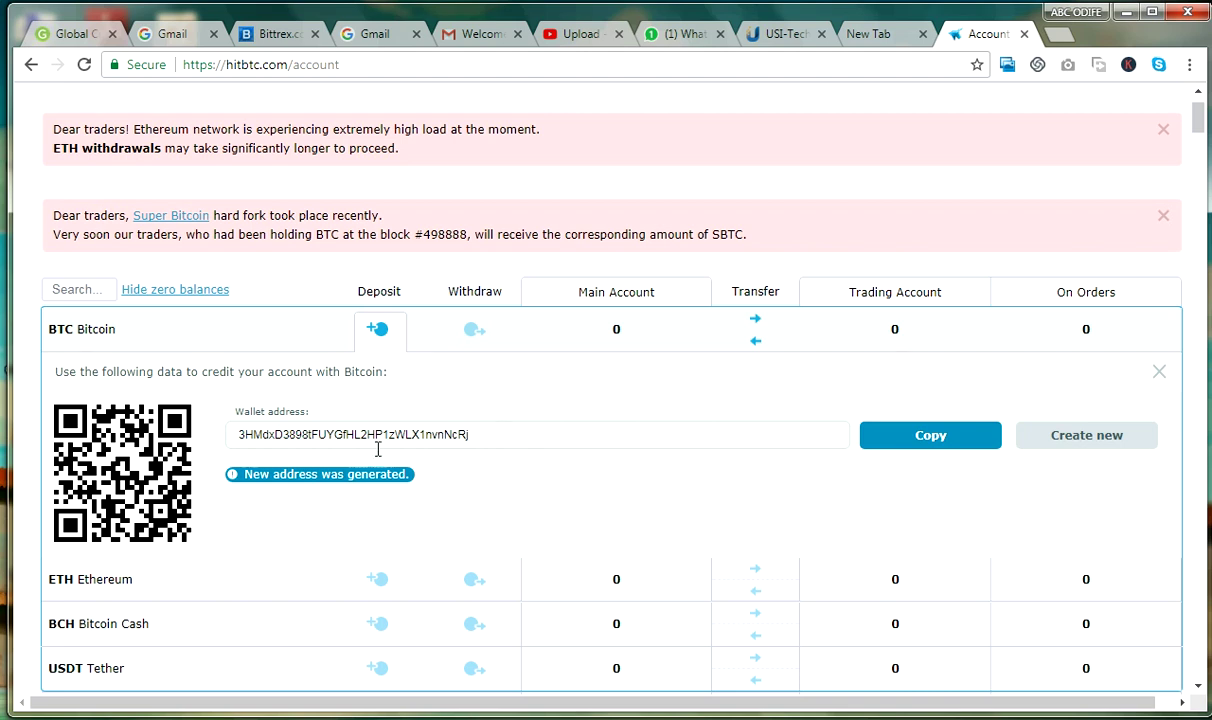
{"action": "double_click", "coordinate": [482, 436]}
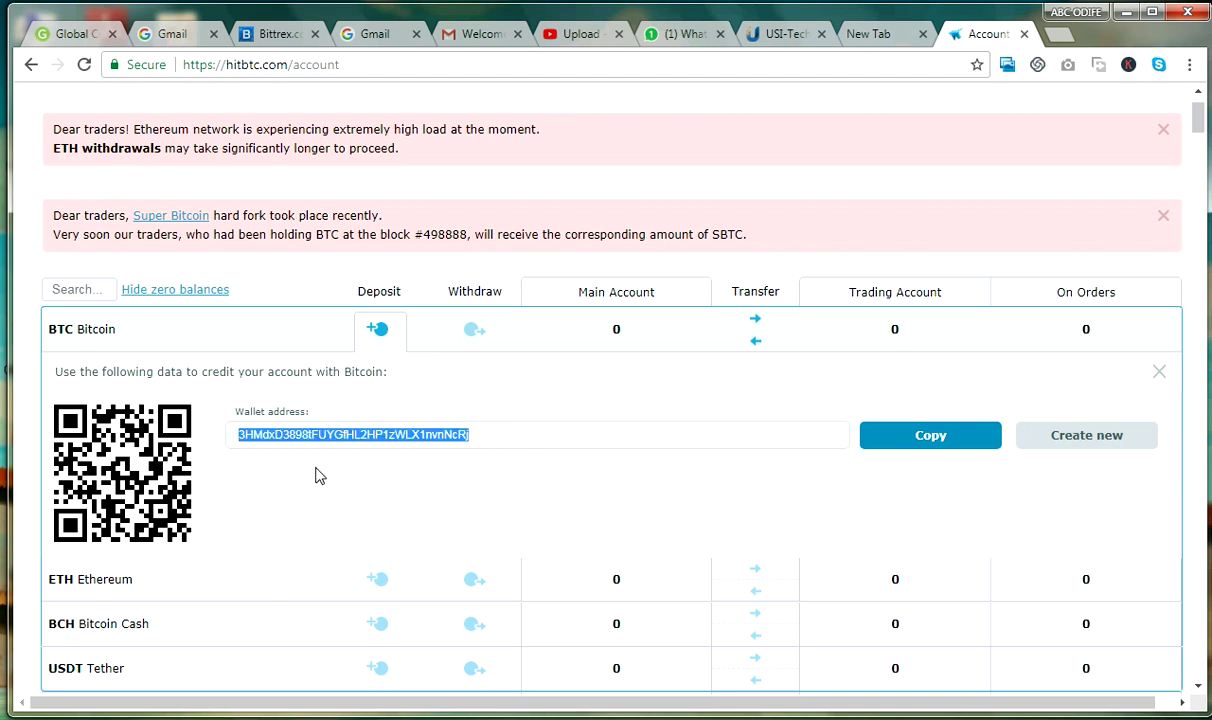
{"action": "right_click", "coordinate": [433, 447]}
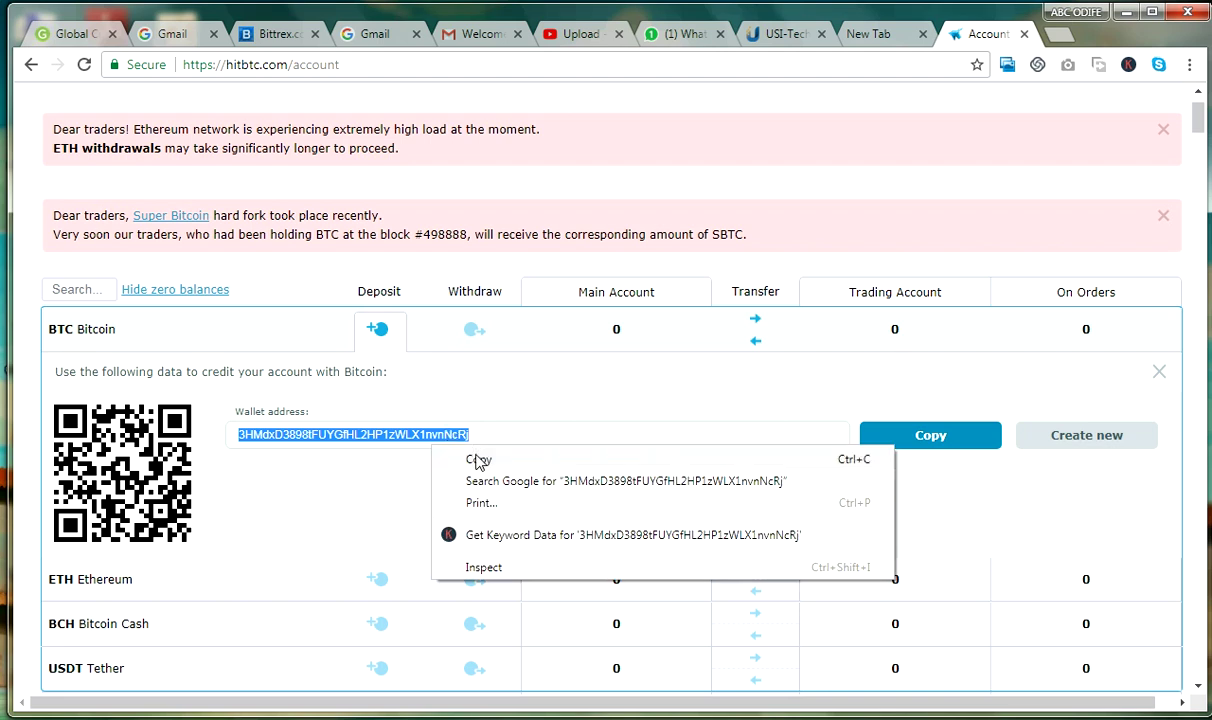
{"action": "left_click", "coordinate": [478, 460]}
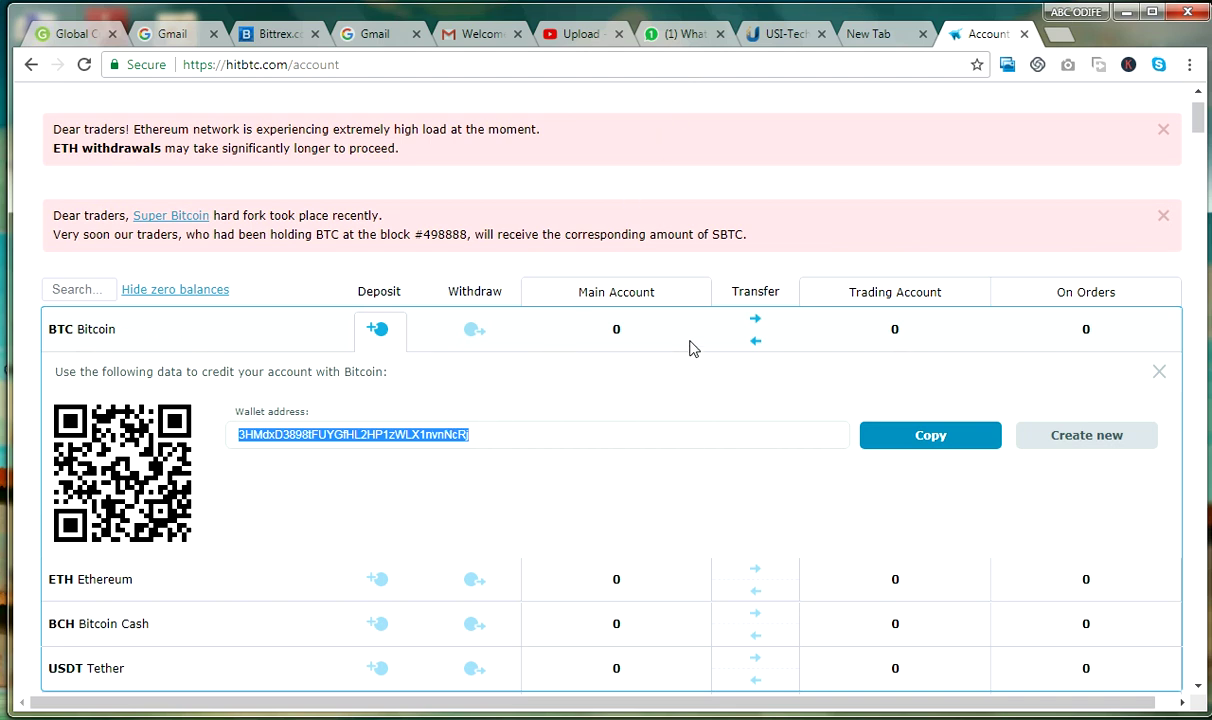
{"action": "left_click", "coordinate": [650, 395]}
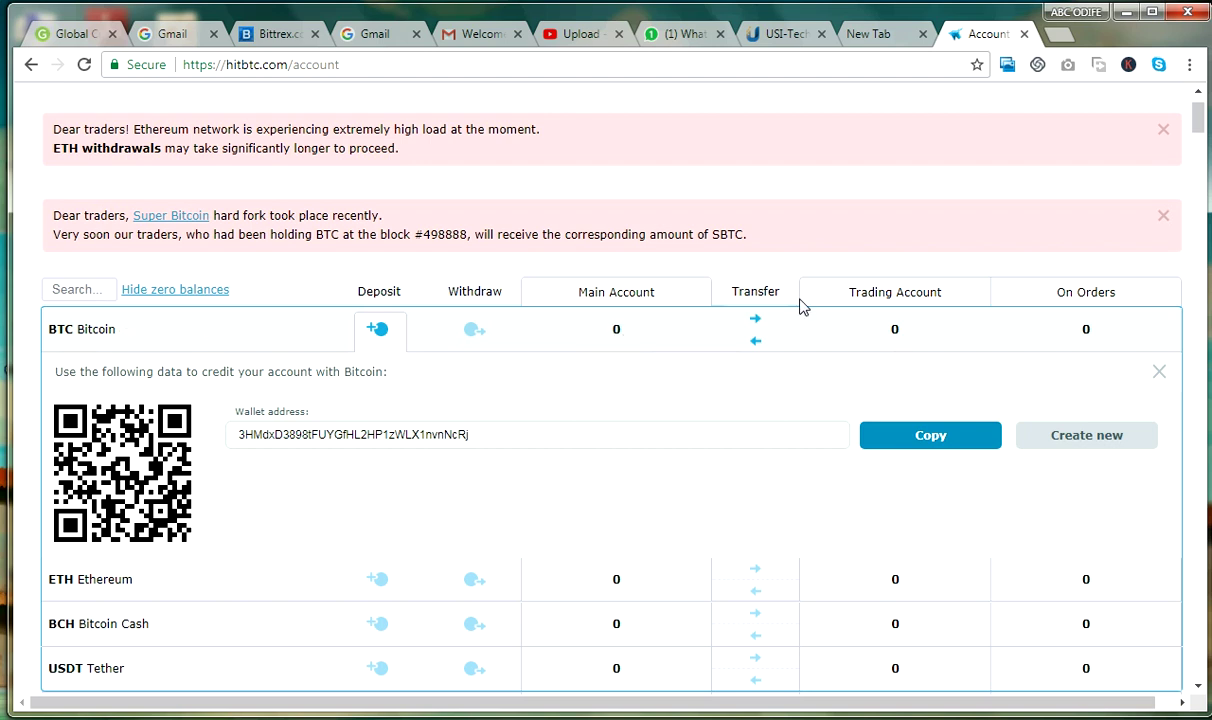
Step: Open the Bitcoin transfer option, then go back to the Exchange page
{"action": "left_click", "coordinate": [753, 330]}
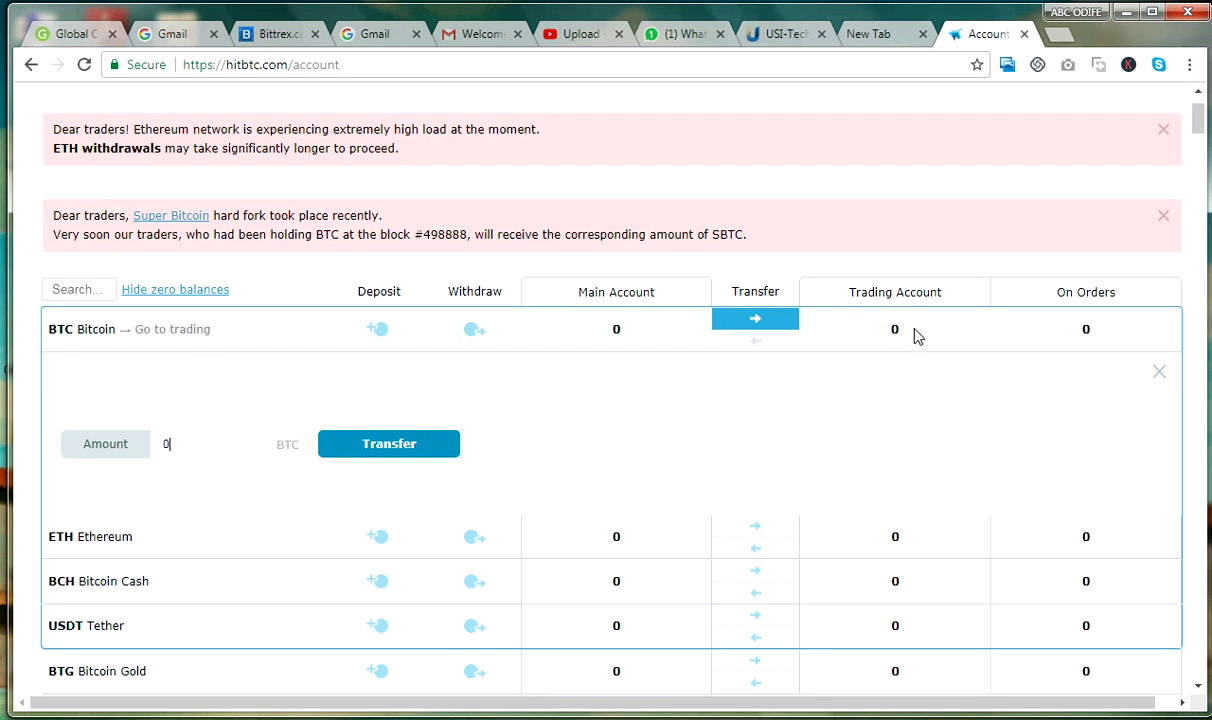
{"action": "scroll", "coordinate": [920, 346], "scroll_direction": "up", "scroll_amount": 1}
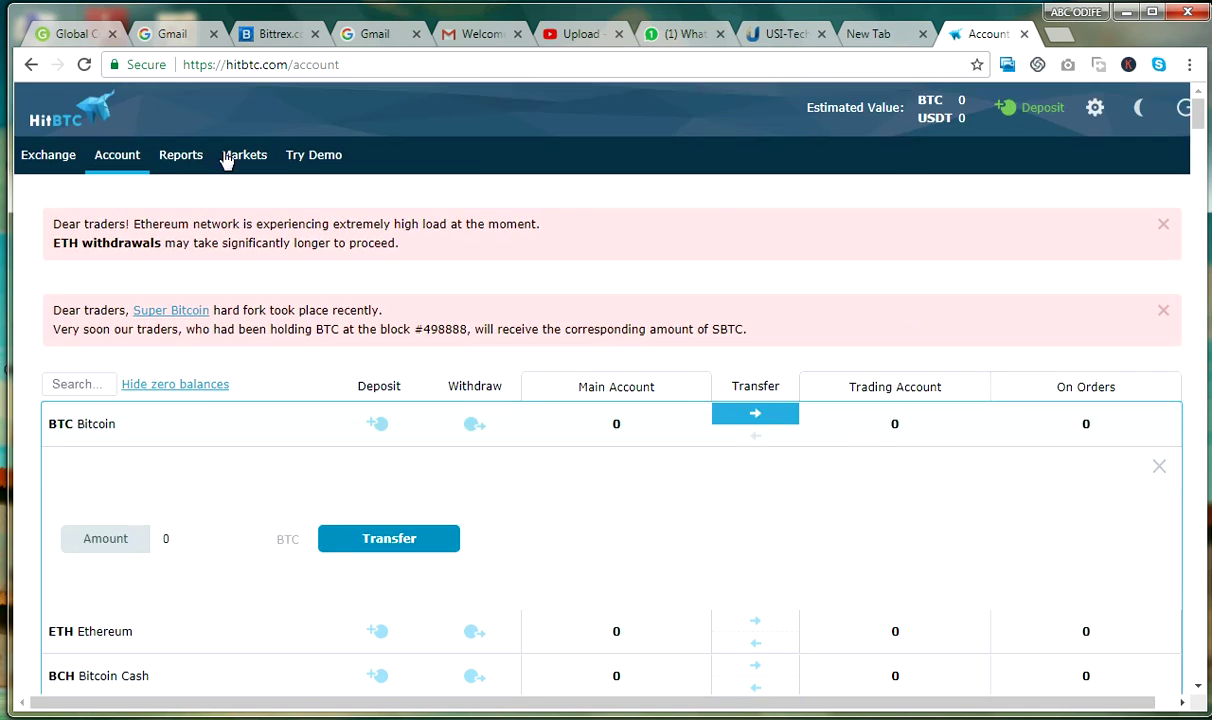
{"action": "left_click", "coordinate": [67, 170]}
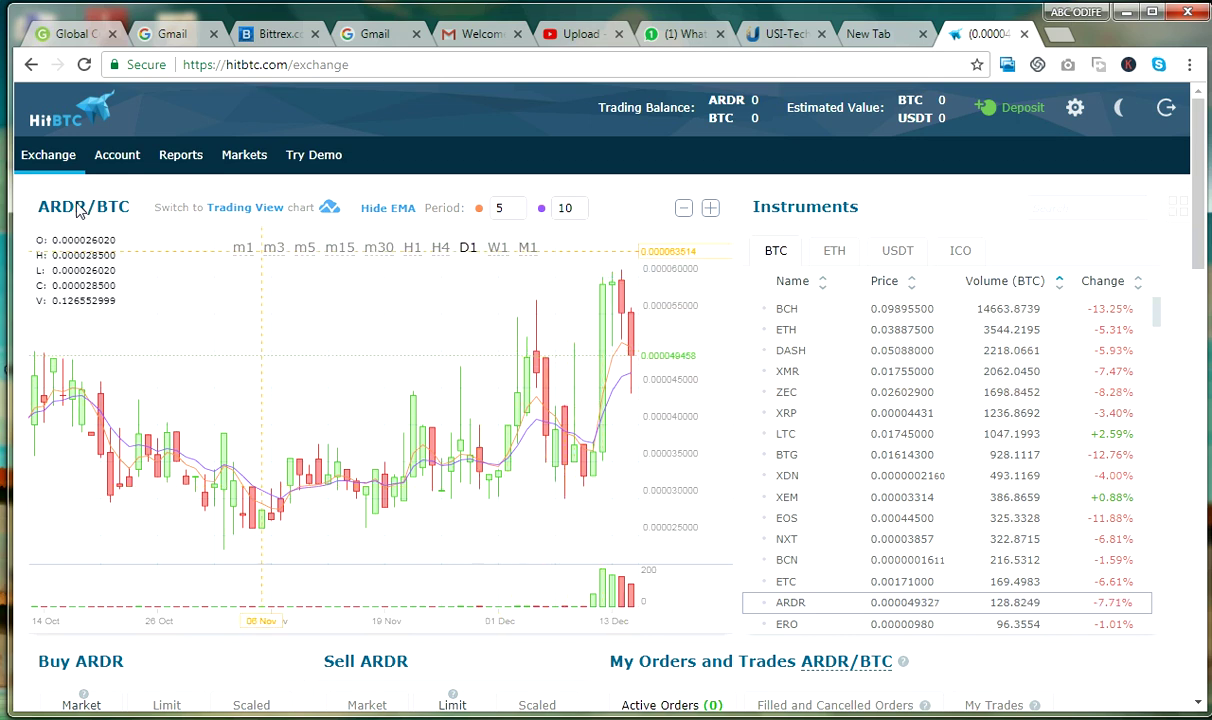
Step: Switch the ARDR/BTC chart to H4 (4-hour) candles
{"action": "left_click", "coordinate": [442, 250]}
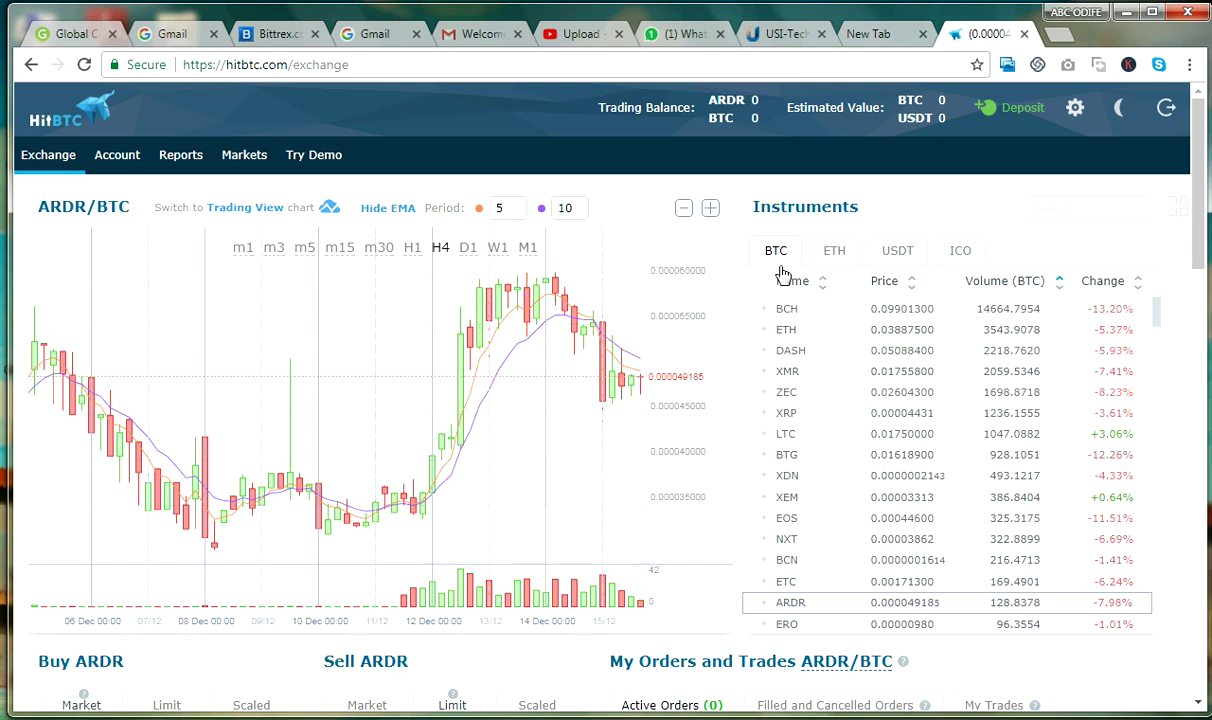
Step: Browse the ETH and ICO instrument lists, then open XRP/BTC from the BTC pairs
{"action": "left_click", "coordinate": [846, 252]}
{"action": "left_click", "coordinate": [955, 252]}
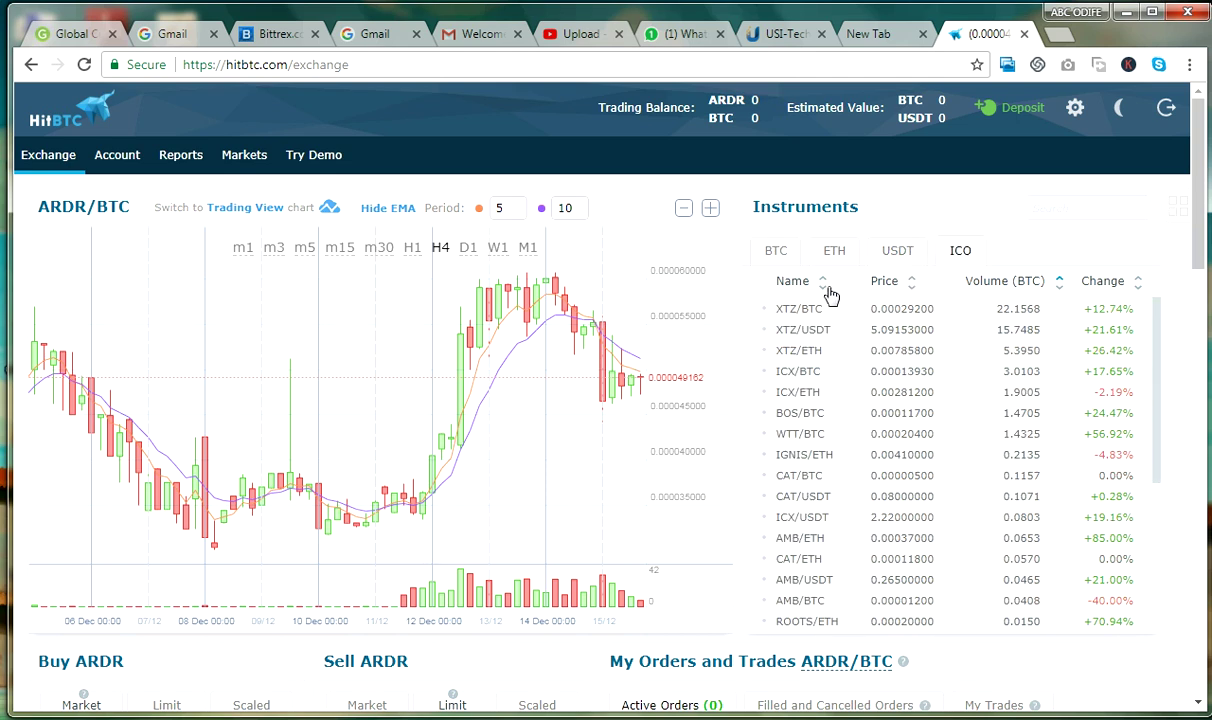
{"action": "left_click", "coordinate": [776, 253]}
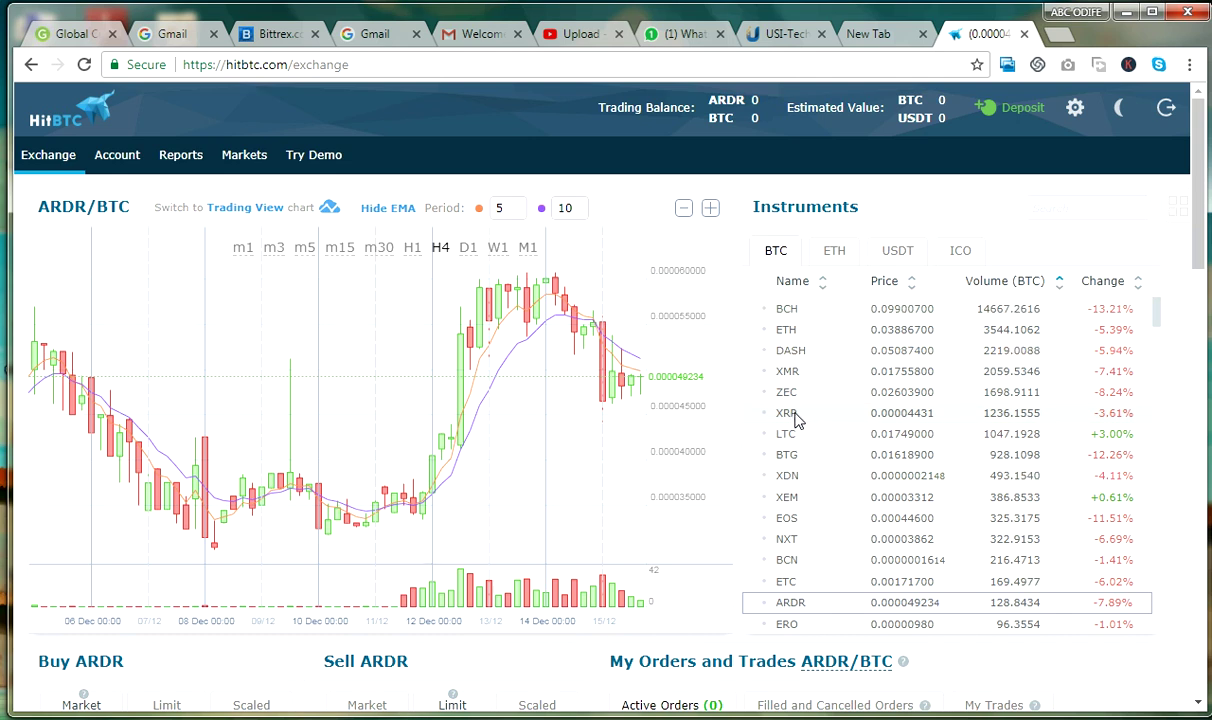
{"action": "left_click", "coordinate": [793, 415]}
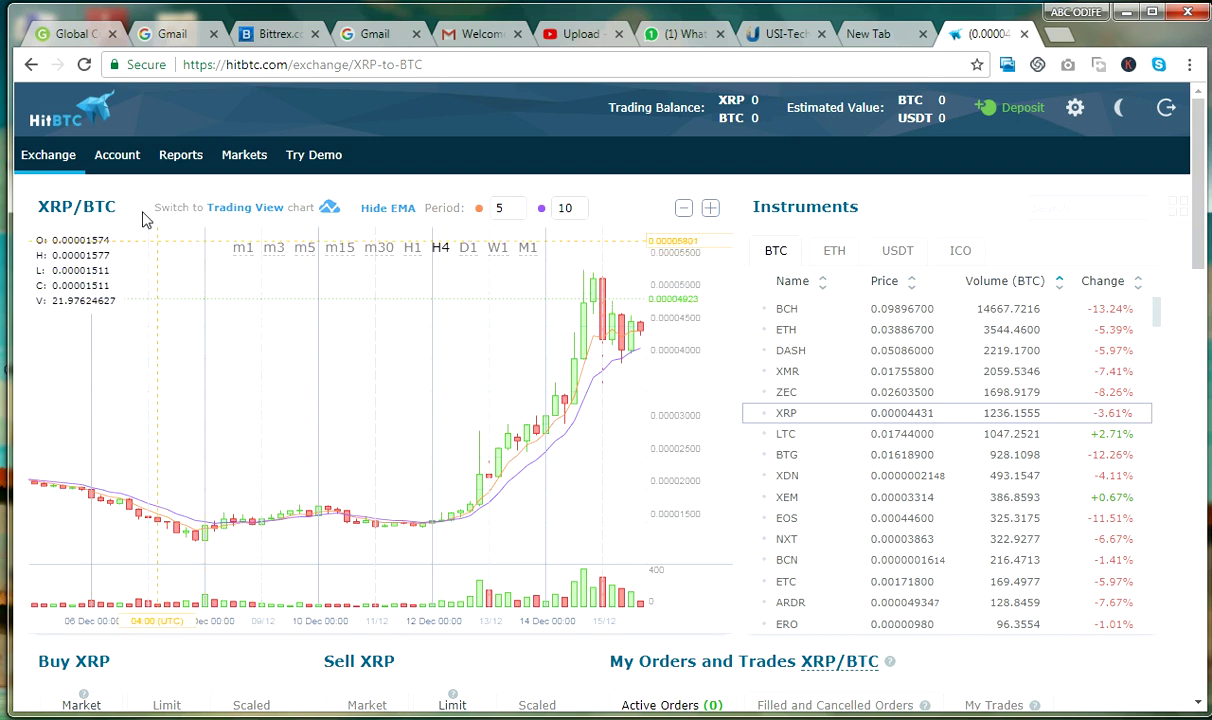
Step: Switch the XRP/BTC chart to H1 (1-hour) candles
{"action": "left_click", "coordinate": [420, 255]}
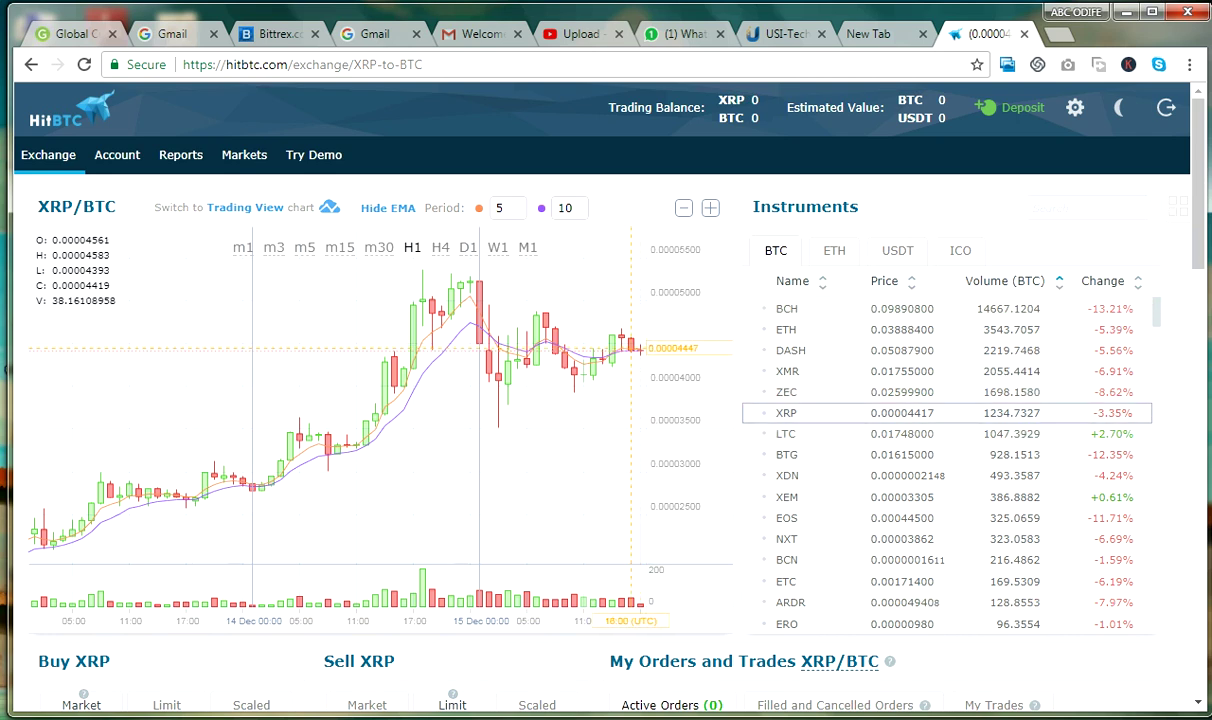
Step: Scroll down to look over the Buy/Sell XRP order forms and the XRP/BTC order book
{"action": "scroll", "coordinate": [630, 350], "scroll_direction": "down", "scroll_amount": 2}
{"action": "scroll", "coordinate": [612, 150], "scroll_direction": "down", "scroll_amount": 2}
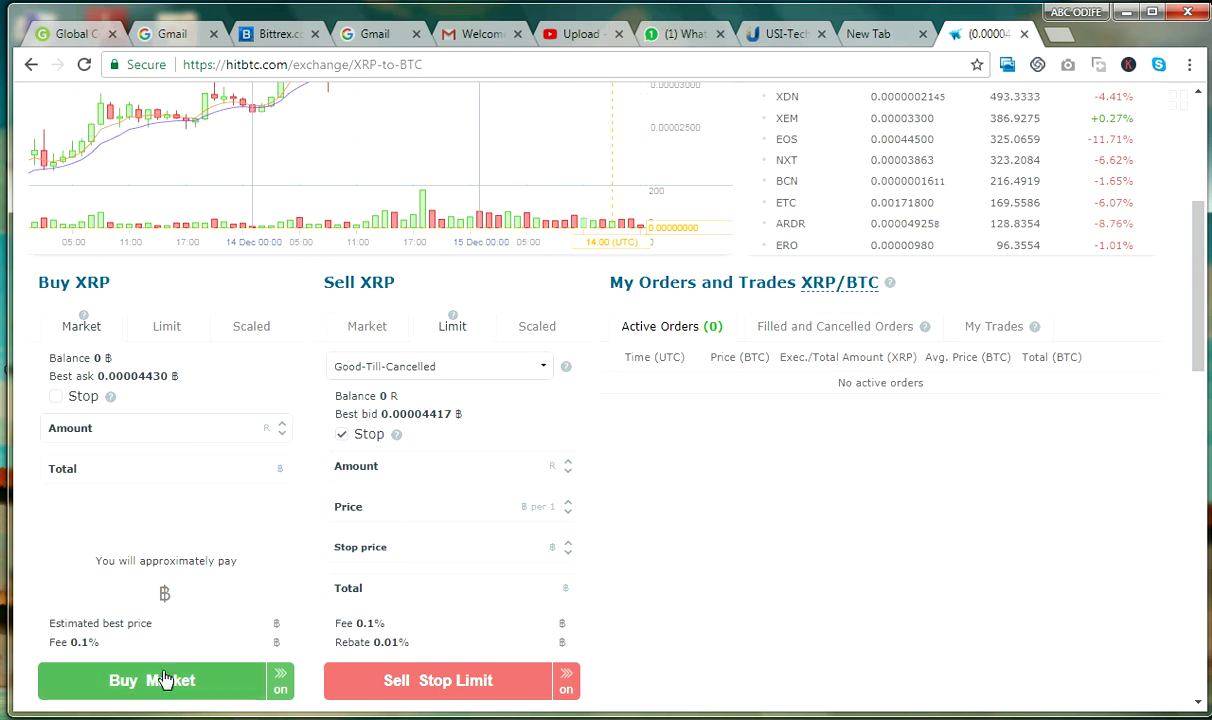
{"action": "scroll", "coordinate": [165, 680], "scroll_direction": "up", "scroll_amount": 1}
{"action": "scroll", "coordinate": [165, 680], "scroll_direction": "down", "scroll_amount": 3}
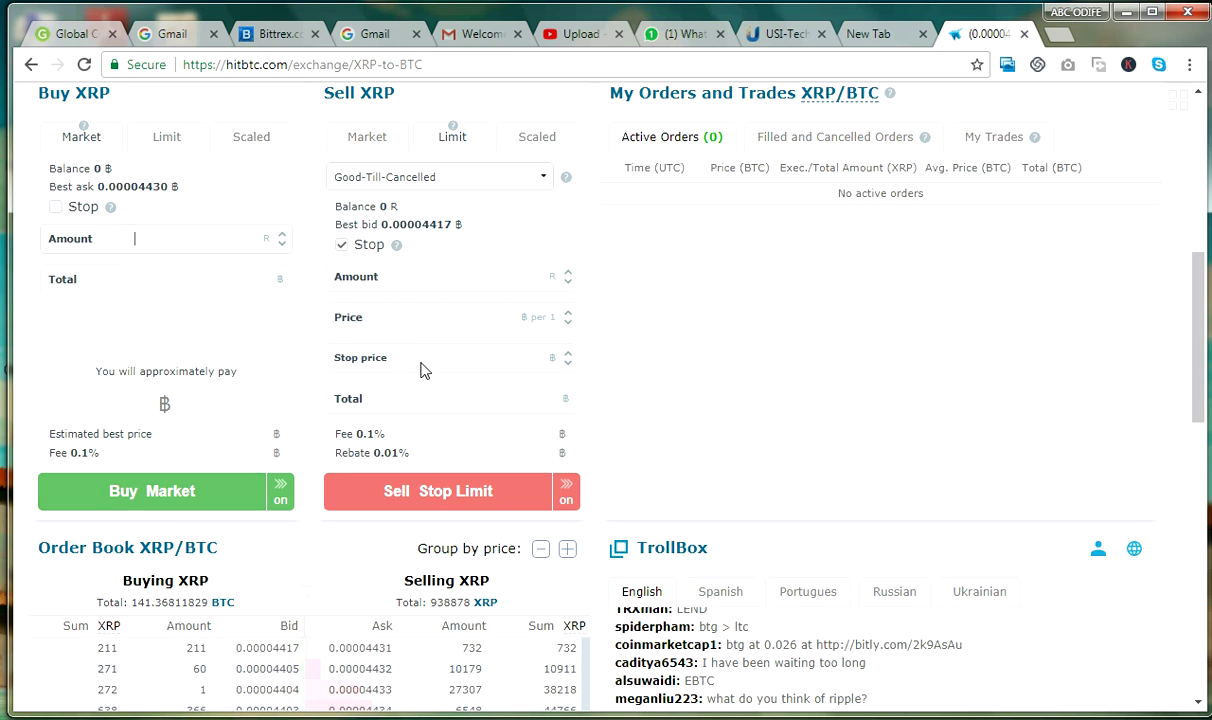
{"action": "scroll", "coordinate": [420, 370], "scroll_direction": "up", "scroll_amount": 1}
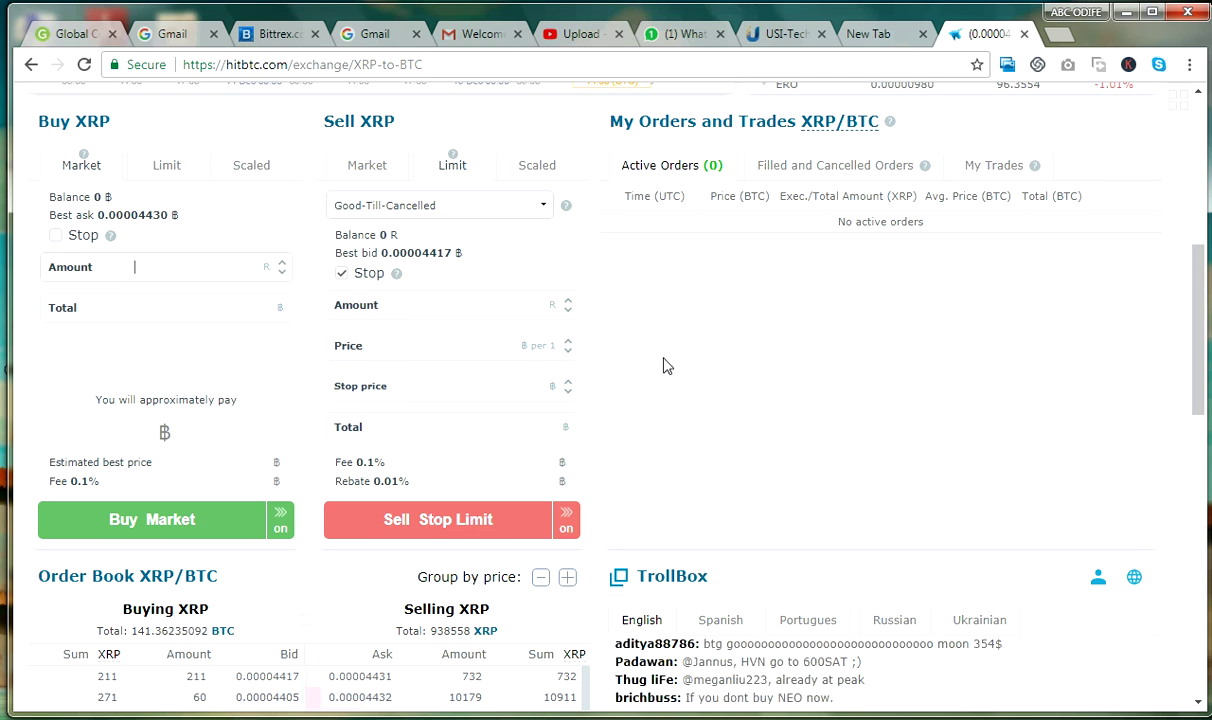
{"action": "scroll", "coordinate": [667, 366], "scroll_direction": "down", "scroll_amount": 3}
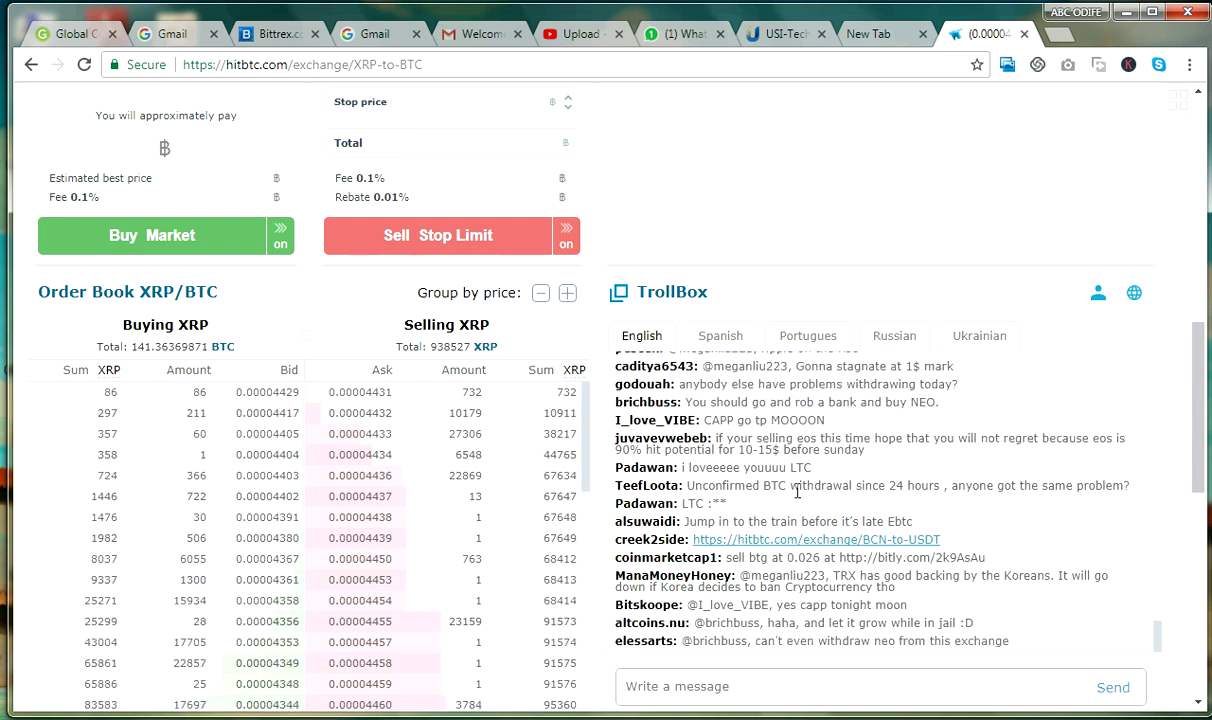
Step: Scroll down to Time & Sales and the TrollBox, then back up to the XRP/BTC chart
{"action": "scroll", "coordinate": [797, 505], "scroll_direction": "down", "scroll_amount": 1}
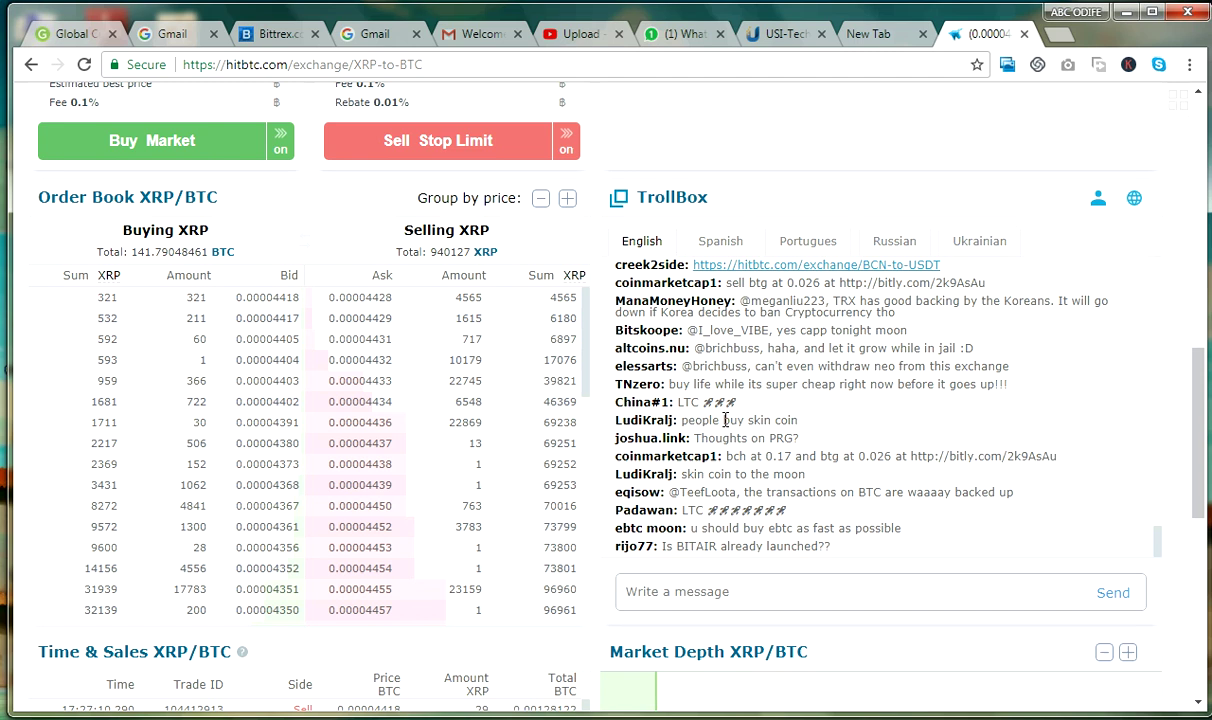
{"action": "scroll", "coordinate": [790, 300], "scroll_direction": "up", "scroll_amount": 1}
{"action": "scroll", "coordinate": [820, 240], "scroll_direction": "up", "scroll_amount": 2}
{"action": "scroll", "coordinate": [849, 180], "scroll_direction": "up", "scroll_amount": 8}
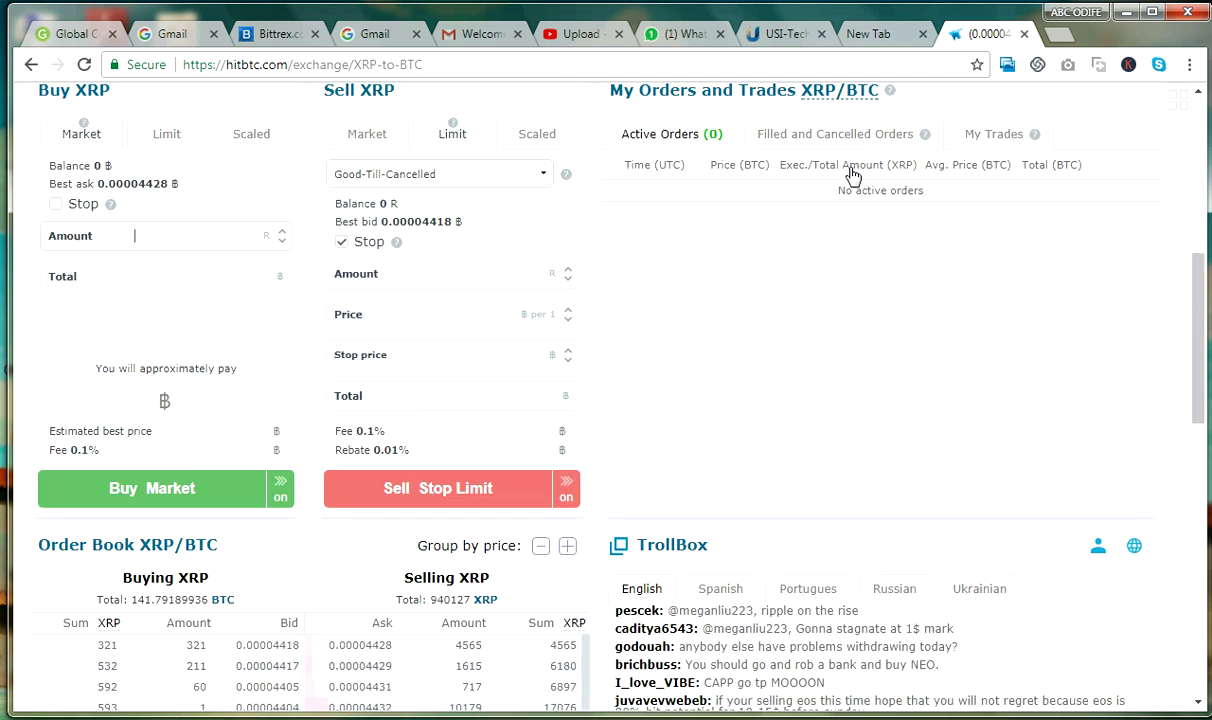
{"action": "scroll", "coordinate": [817, 197], "scroll_direction": "up", "scroll_amount": 1}
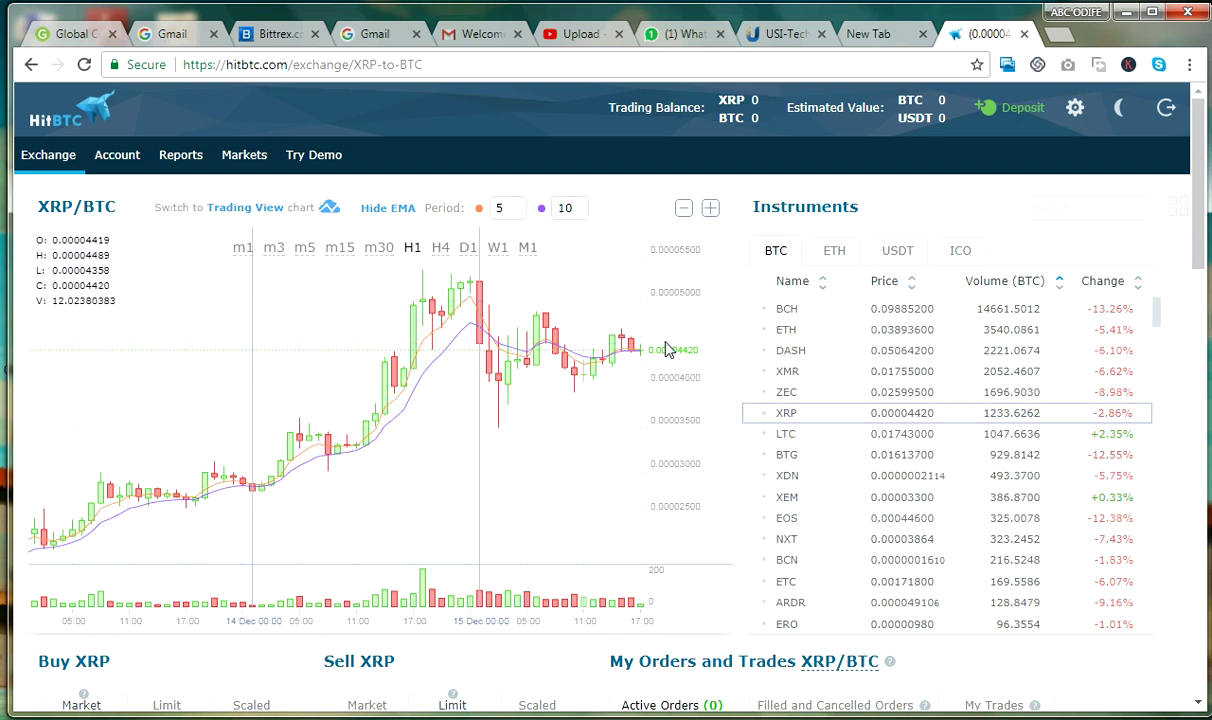
Step: Switch to the LTC/BTC market from the BTC instruments list to show its 1-hour chart
{"action": "left_click", "coordinate": [781, 443]}
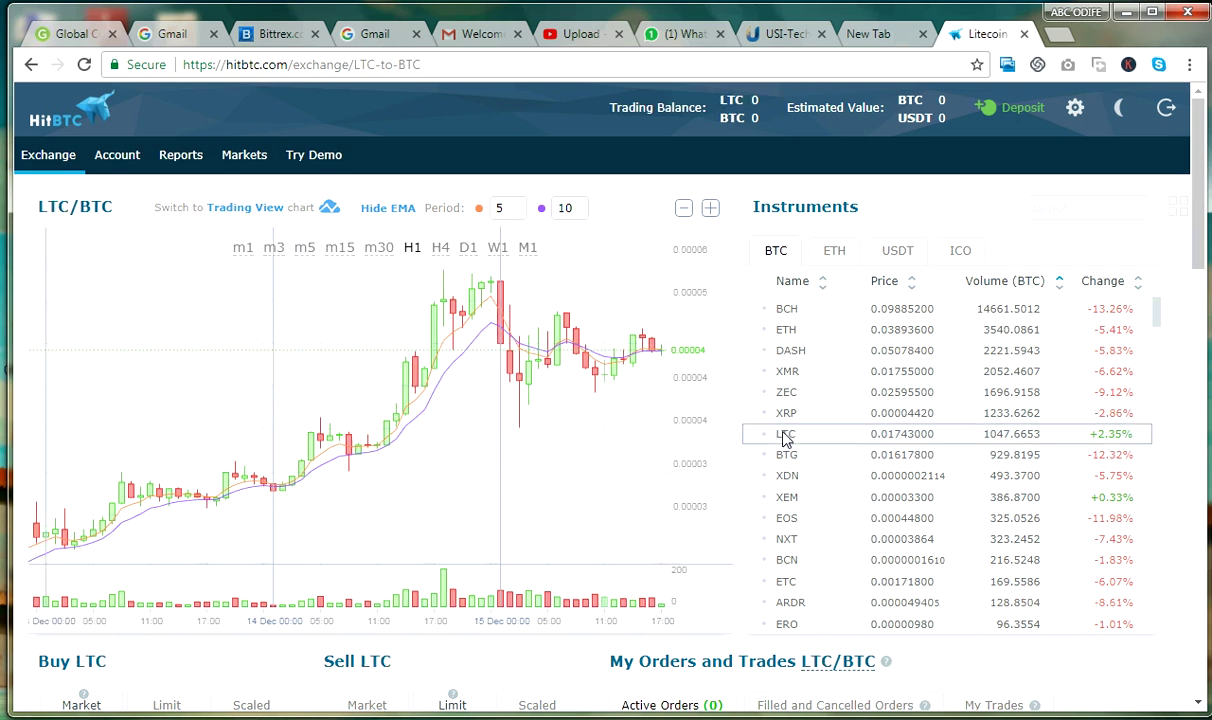